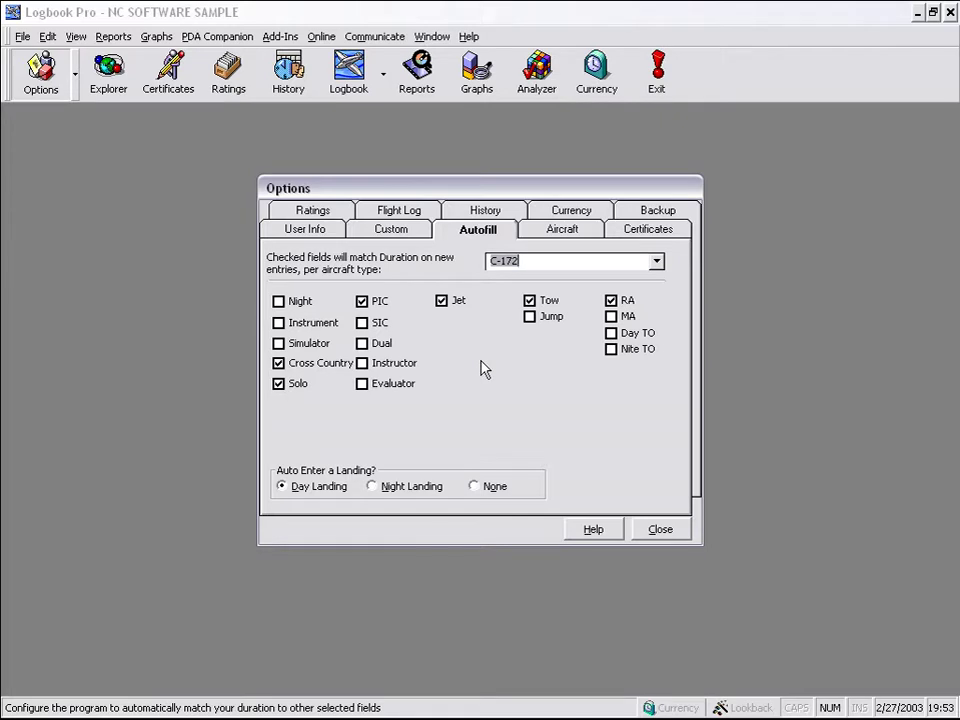
# View the Flight Log settings in Options, then return to the Autofill page
pyautogui.click(400, 215)
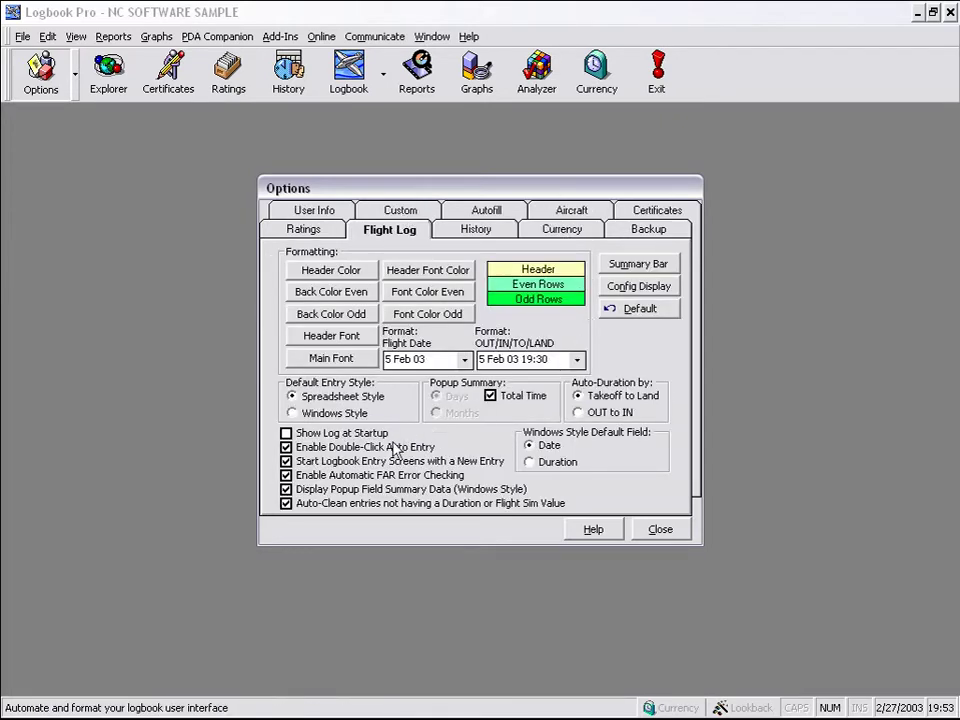
pyautogui.click(487, 210)
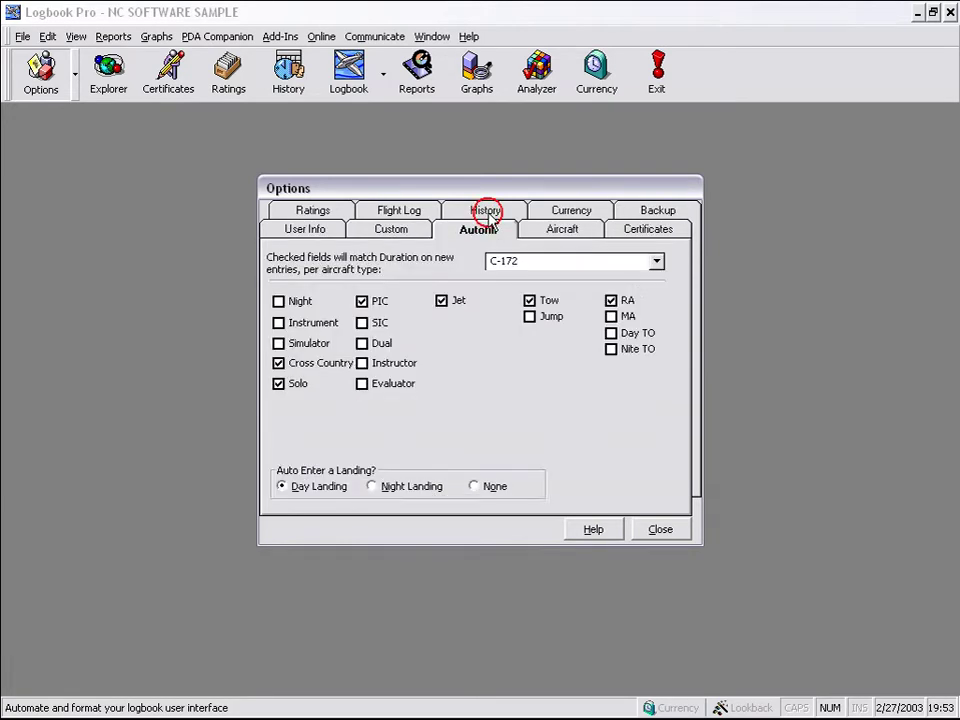
# Choose C-172 from the aircraft type list in the Autofill settings
pyautogui.click(654, 264)
pyautogui.click(675, 358)
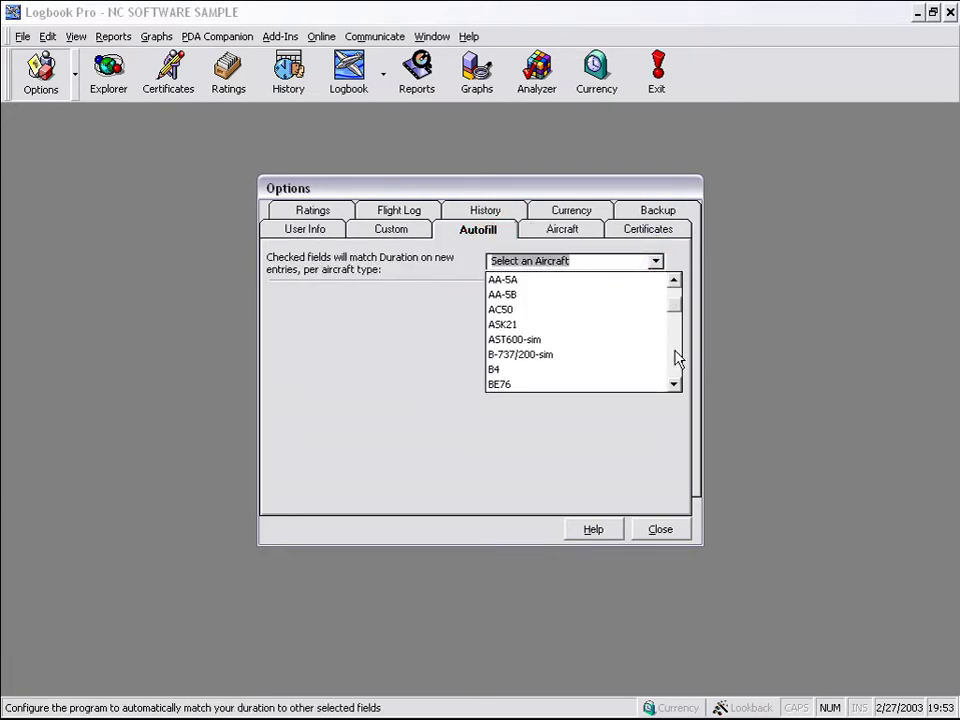
pyautogui.click(675, 358)
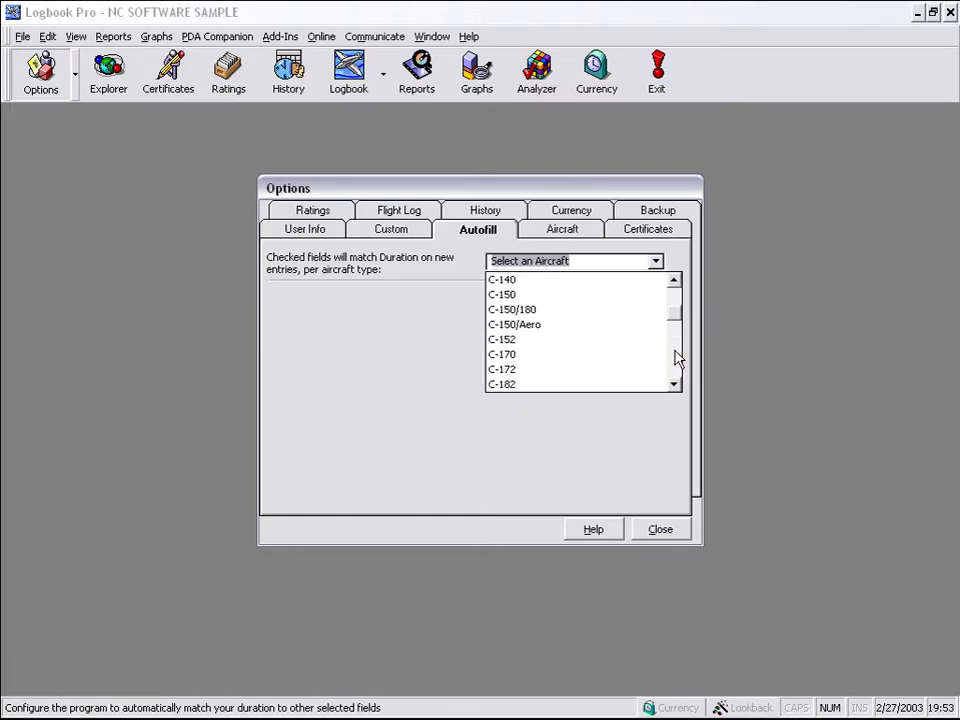
pyautogui.click(566, 370)
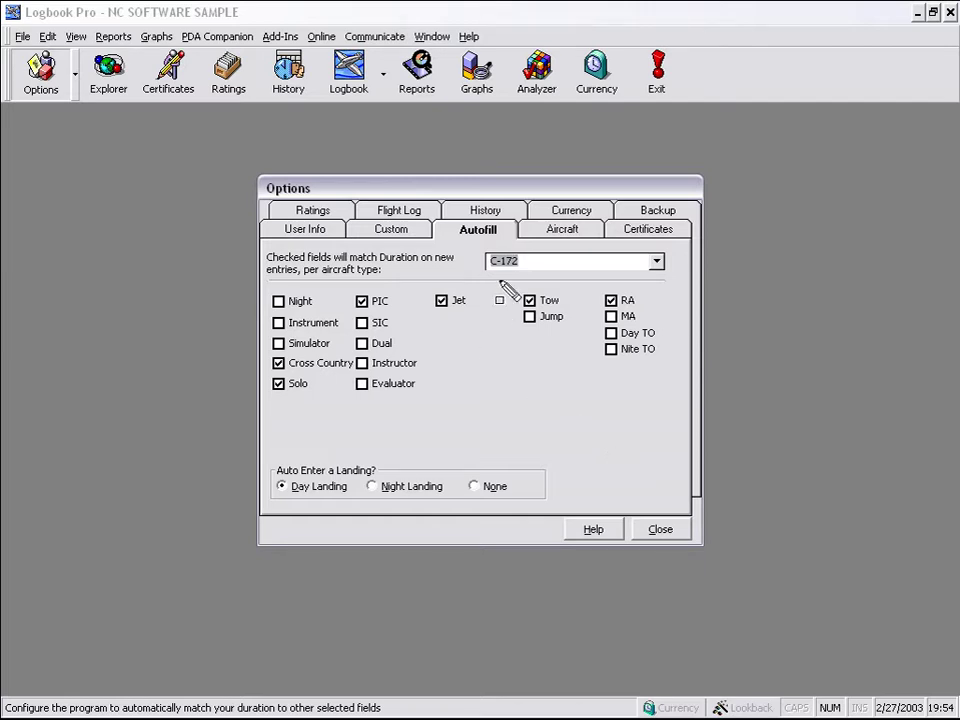
pyautogui.moveTo(508, 289); pyautogui.dragTo(577, 337)
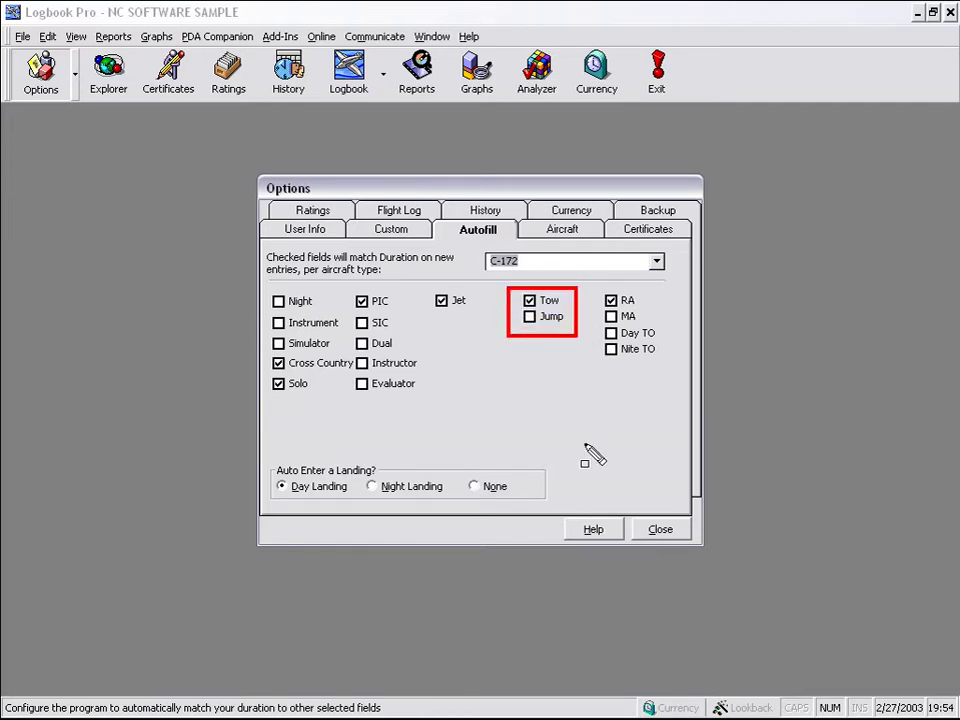
# Toggle RA off and back on, keep Day Landing, and close Options
pyautogui.press('Escape')
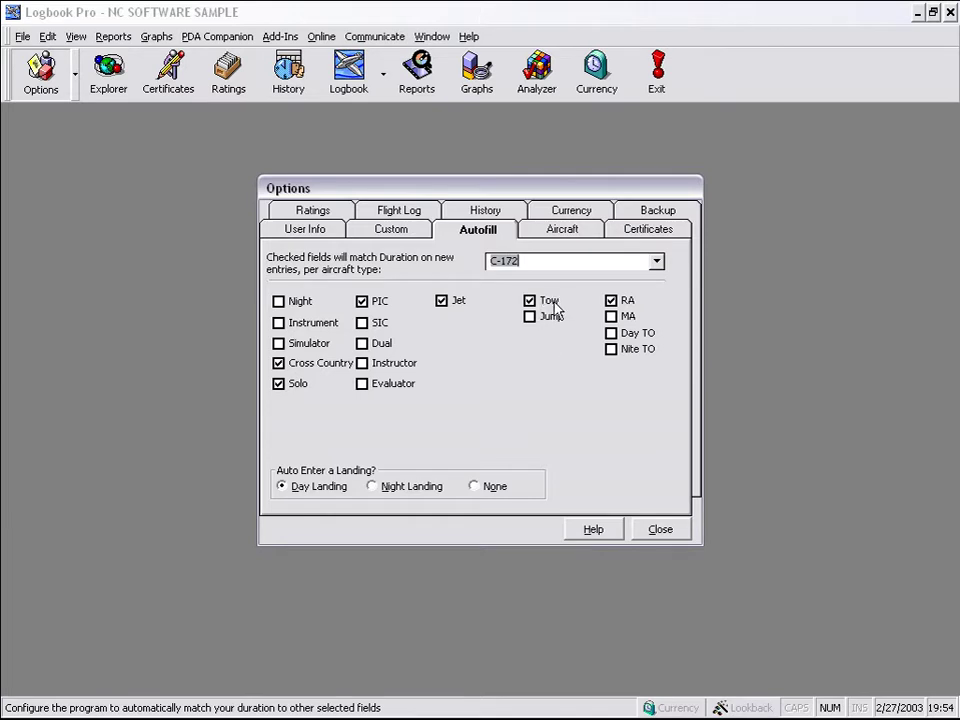
pyautogui.click(611, 301)
pyautogui.click(609, 300)
pyautogui.click(610, 300)
pyautogui.moveTo(555, 458)
pyautogui.mouseDown()
pyautogui.moveTo(349, 514)
pyautogui.moveTo(265, 520)
pyautogui.mouseUp()
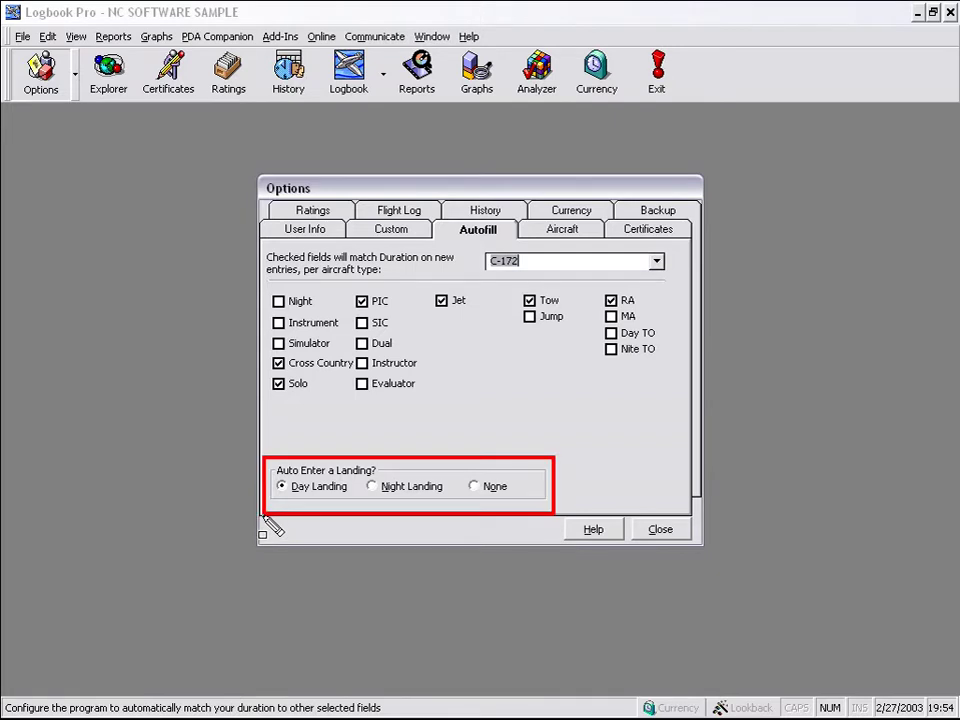
pyautogui.press('Escape')
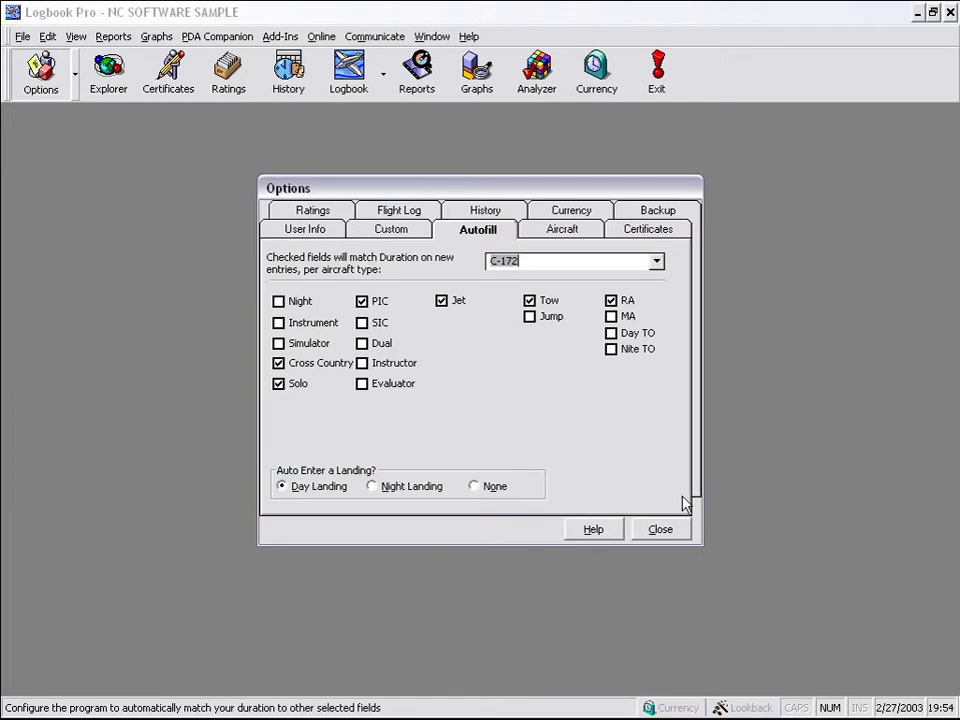
pyautogui.click(660, 535)
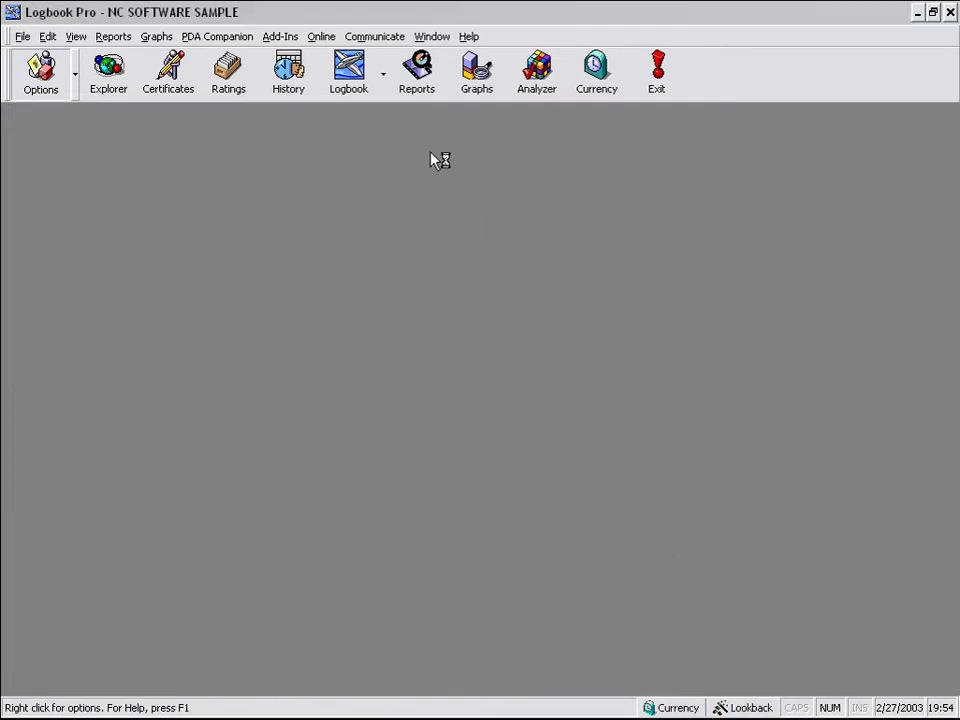
pyautogui.click(385, 93)
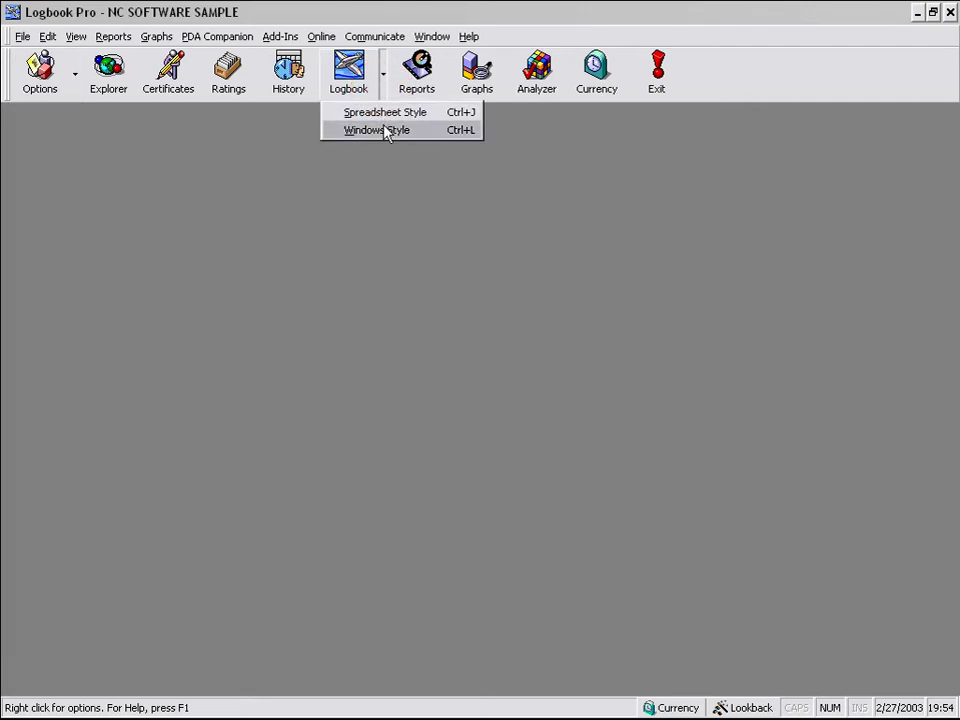
pyautogui.click(386, 131)
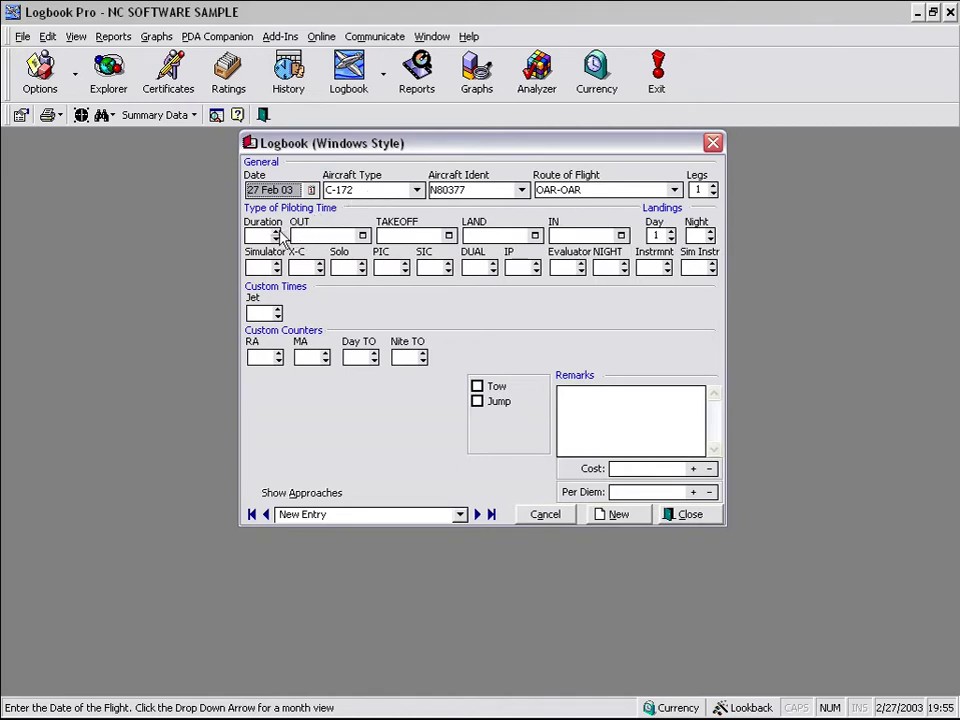
pyautogui.click(277, 231)
pyautogui.click(277, 231)
pyautogui.click(277, 231)
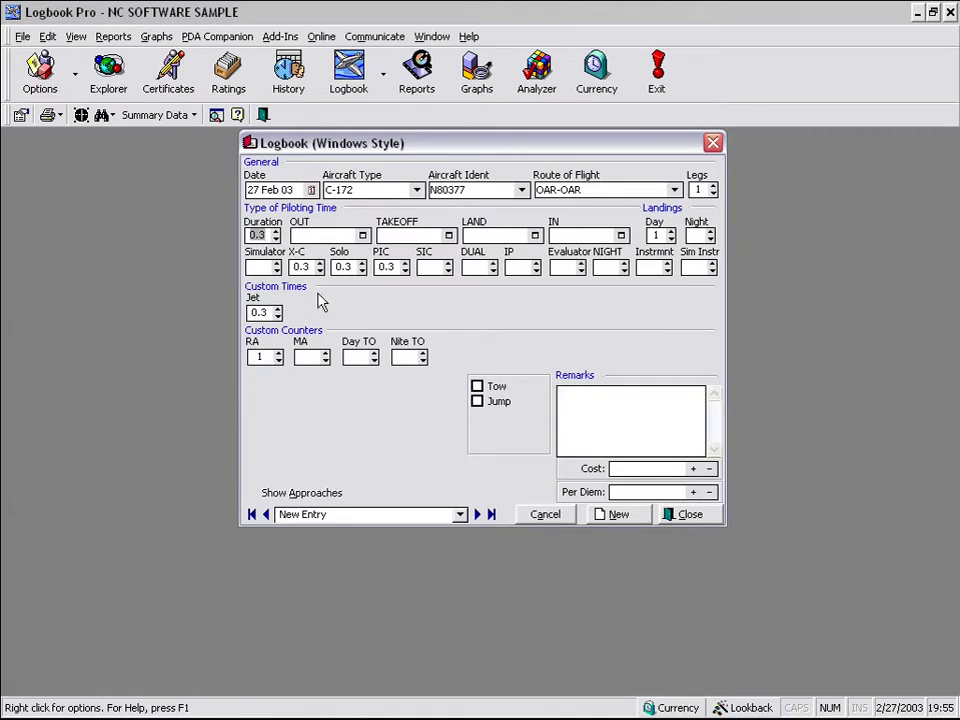
pyautogui.click(276, 231)
pyautogui.click(276, 231)
pyautogui.click(276, 231)
pyautogui.click(276, 231)
pyautogui.click(276, 231)
pyautogui.click(276, 239)
pyautogui.click(276, 239)
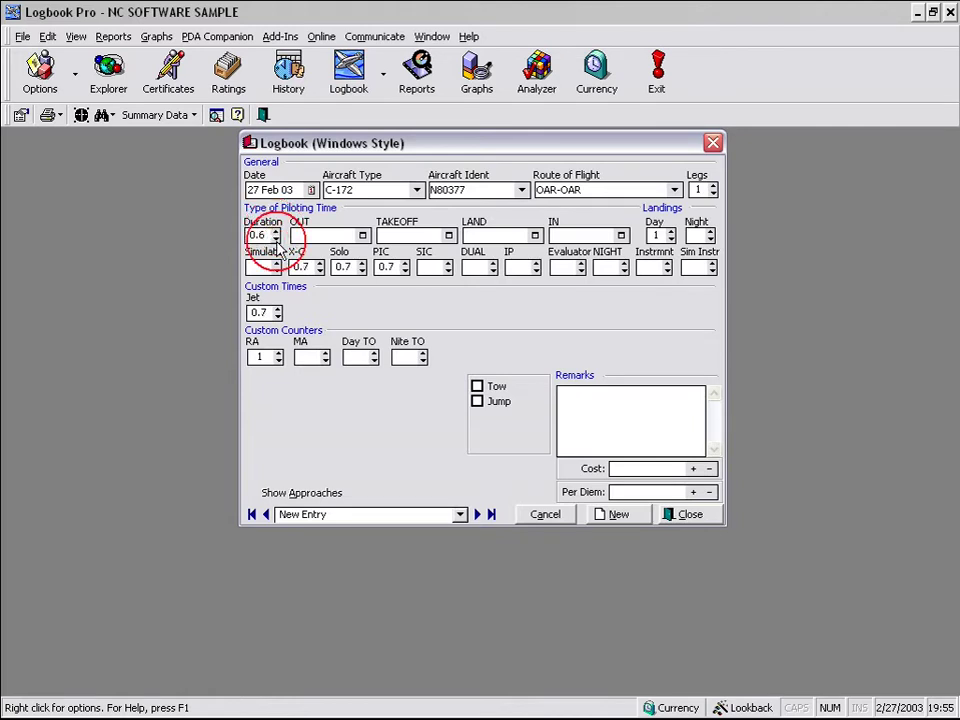
pyautogui.click(276, 239)
pyautogui.click(276, 239)
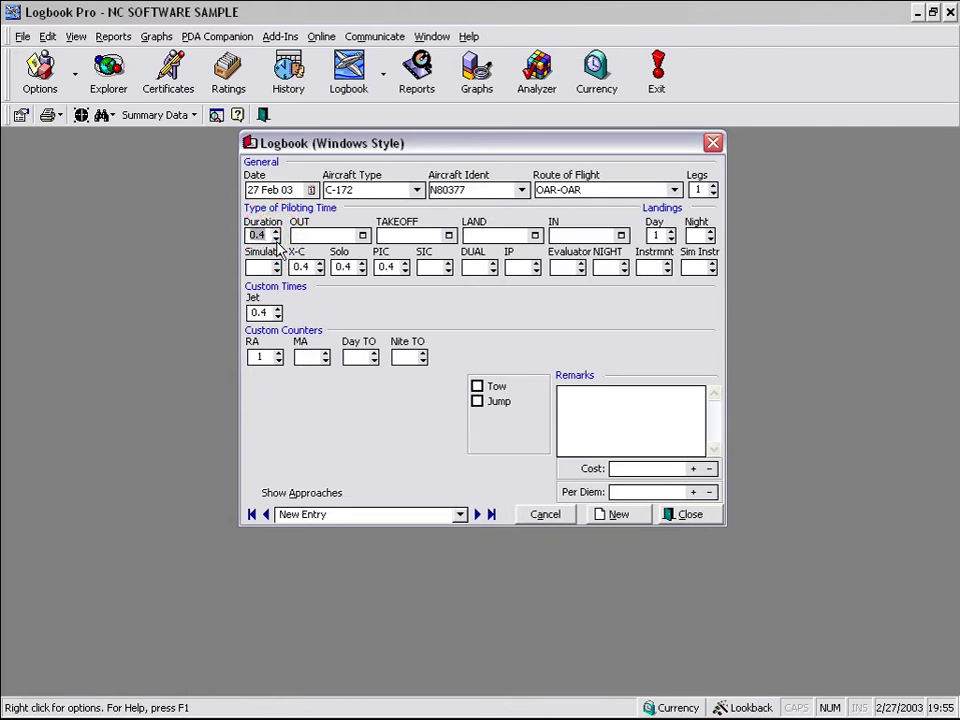
pyautogui.click(276, 231)
pyautogui.click(276, 231)
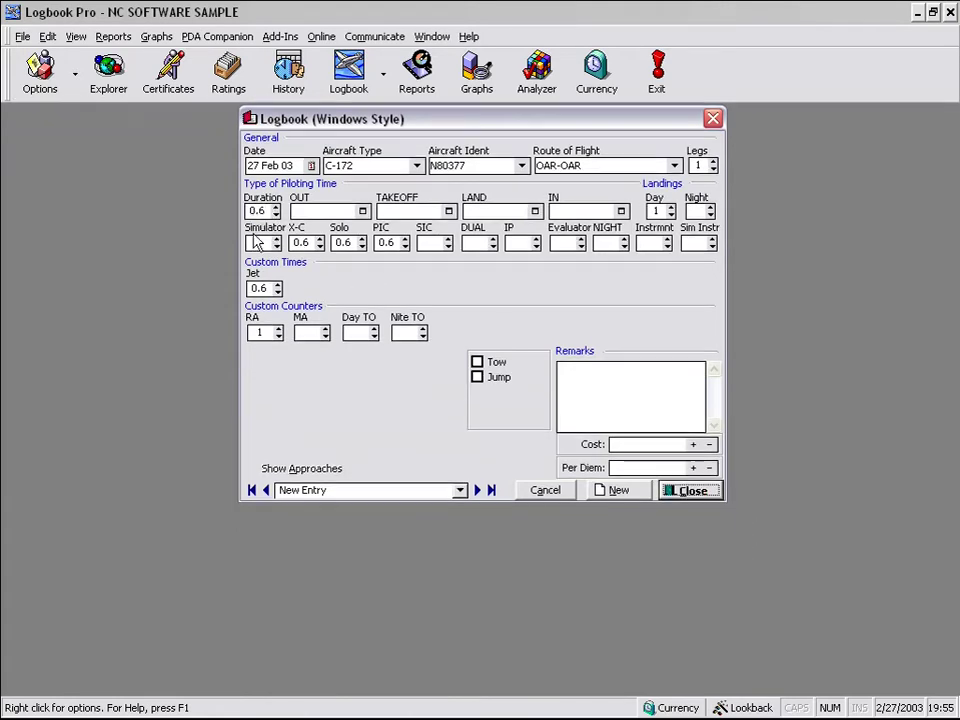
# Close the entry form and confirm double-click auto entry is enabled under Flight Log options
pyautogui.press('Return')
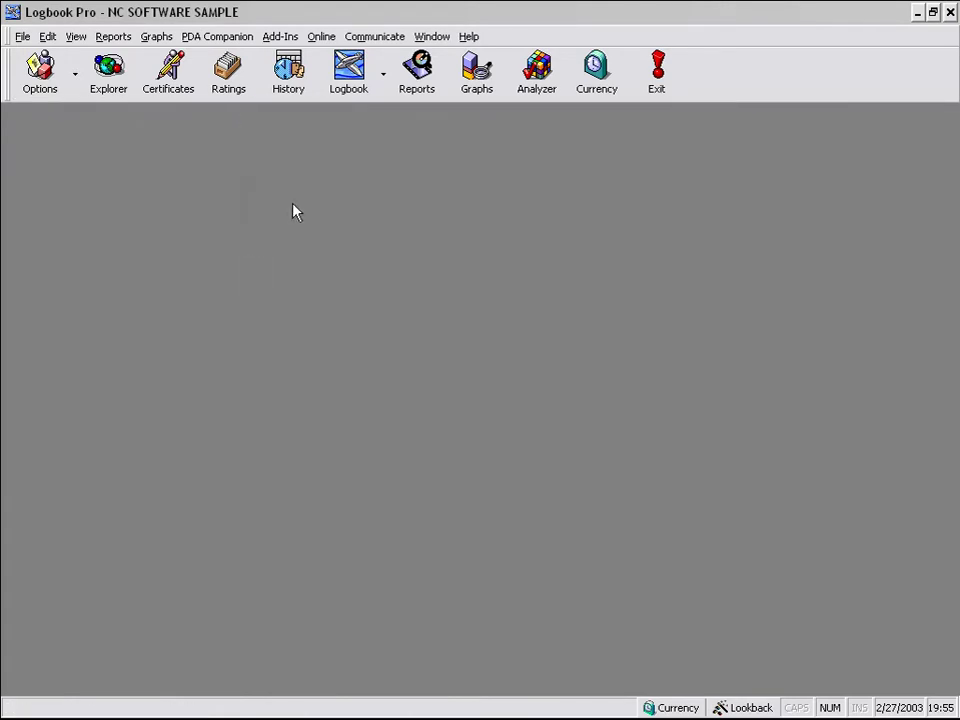
pyautogui.click(57, 86)
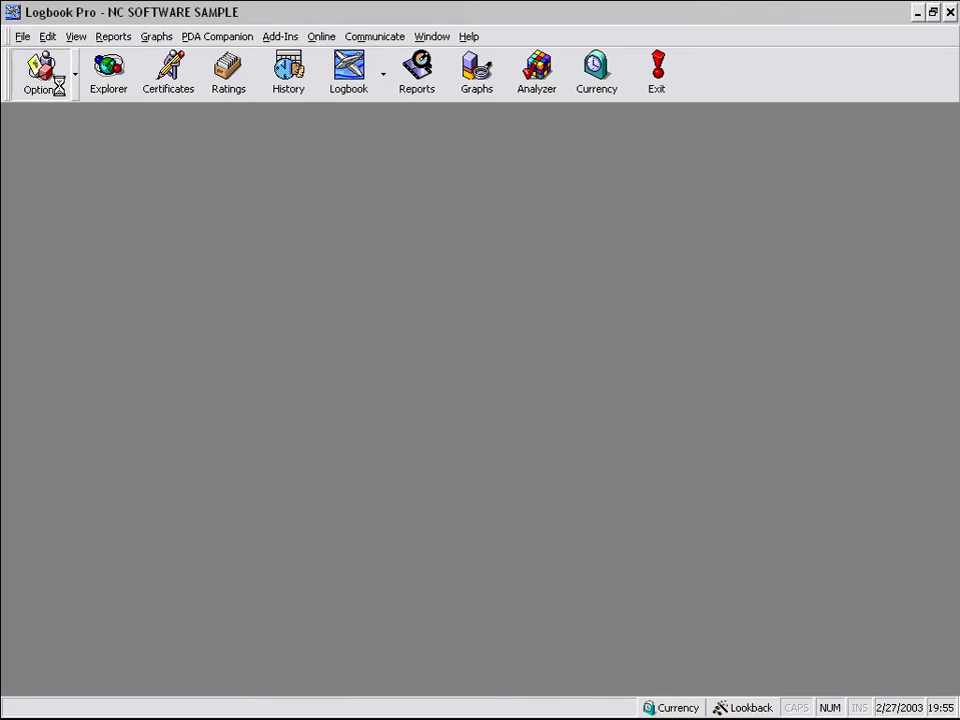
pyautogui.click(418, 208)
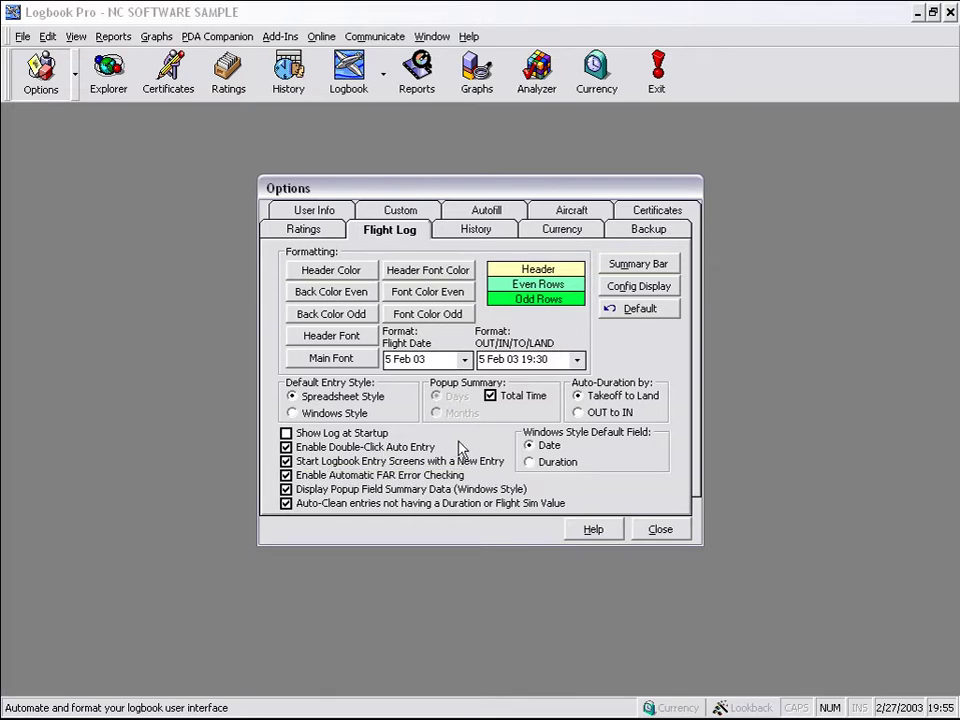
pyautogui.click(660, 532)
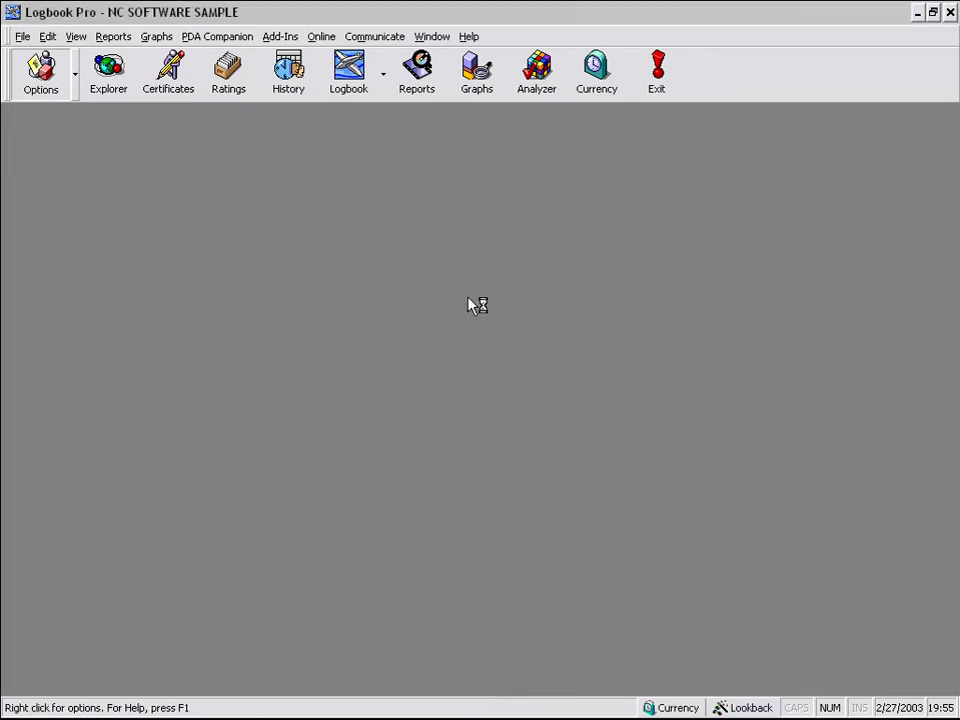
pyautogui.click(349, 70)
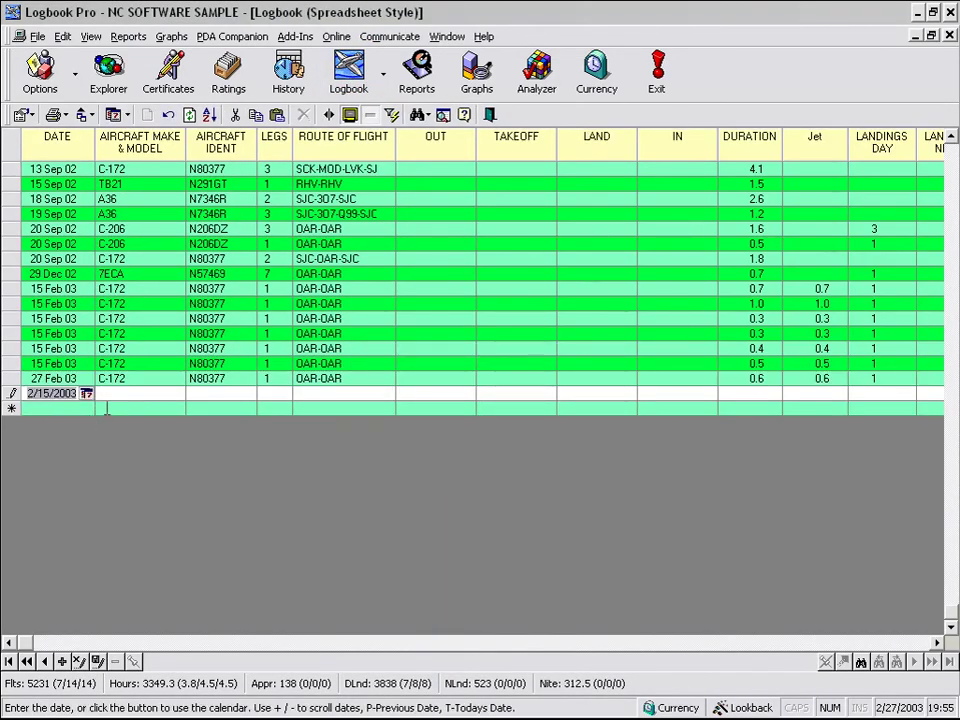
pyautogui.write('2/15')
pyautogui.press('Tab')
pyautogui.click(228, 389)
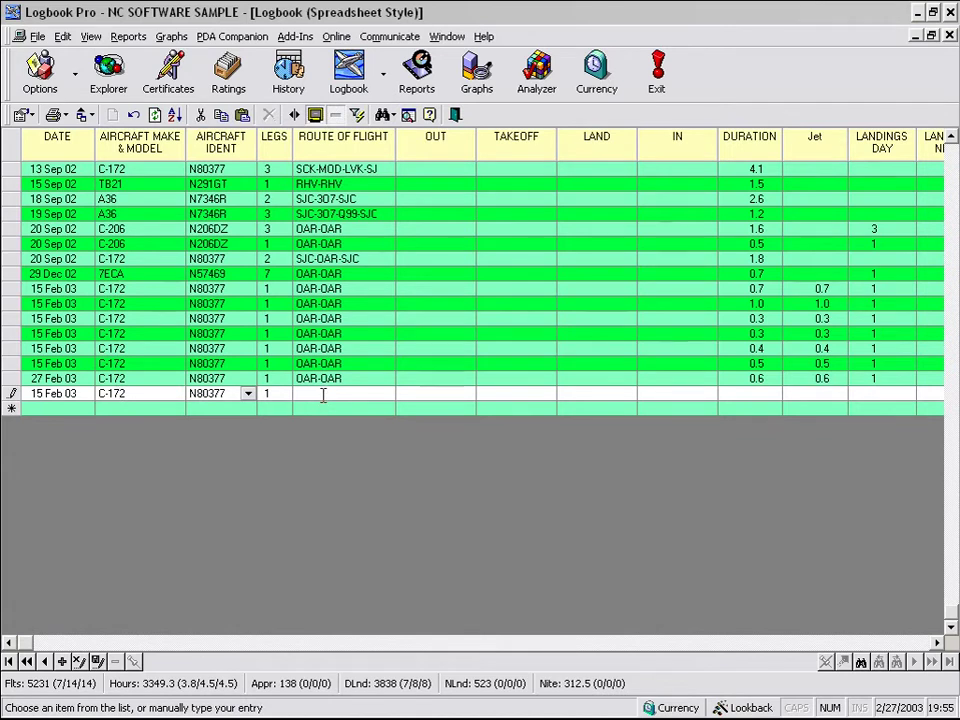
pyautogui.click(325, 394)
# Set the entry's duration to 0.5, autofilling the jet time
pyautogui.click(739, 393)
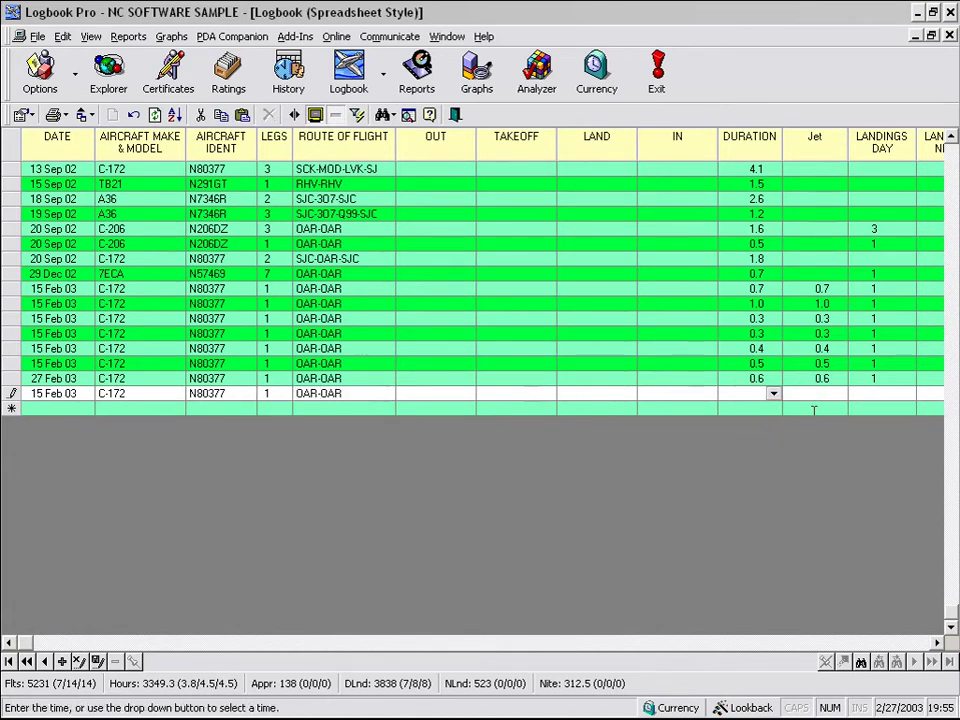
pyautogui.click(774, 395)
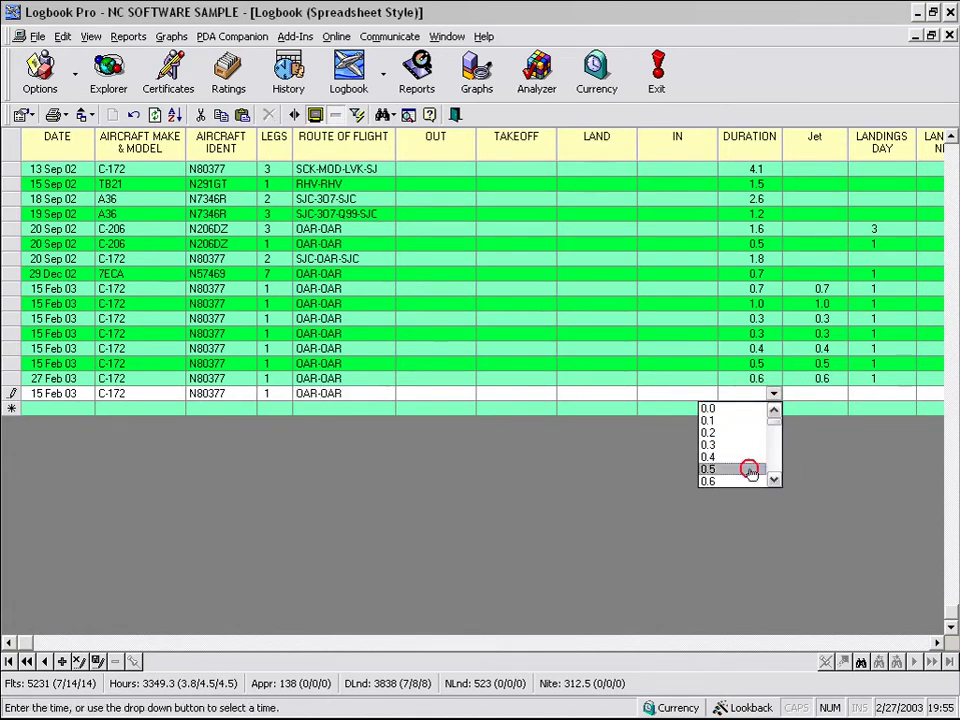
pyautogui.click(745, 469)
pyautogui.click(937, 643)
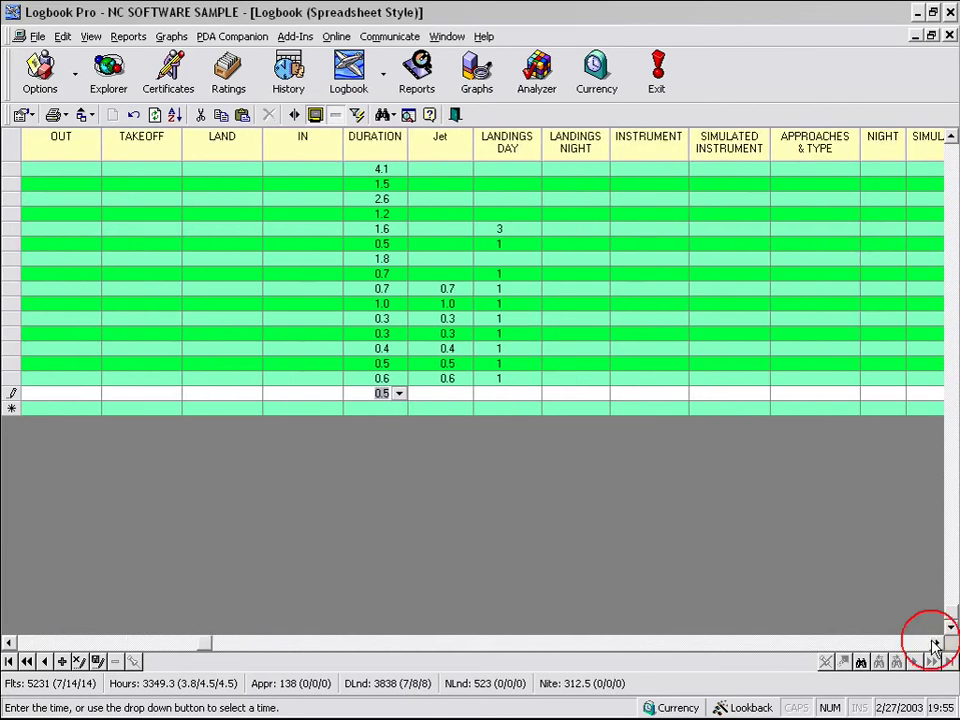
pyautogui.click(437, 394)
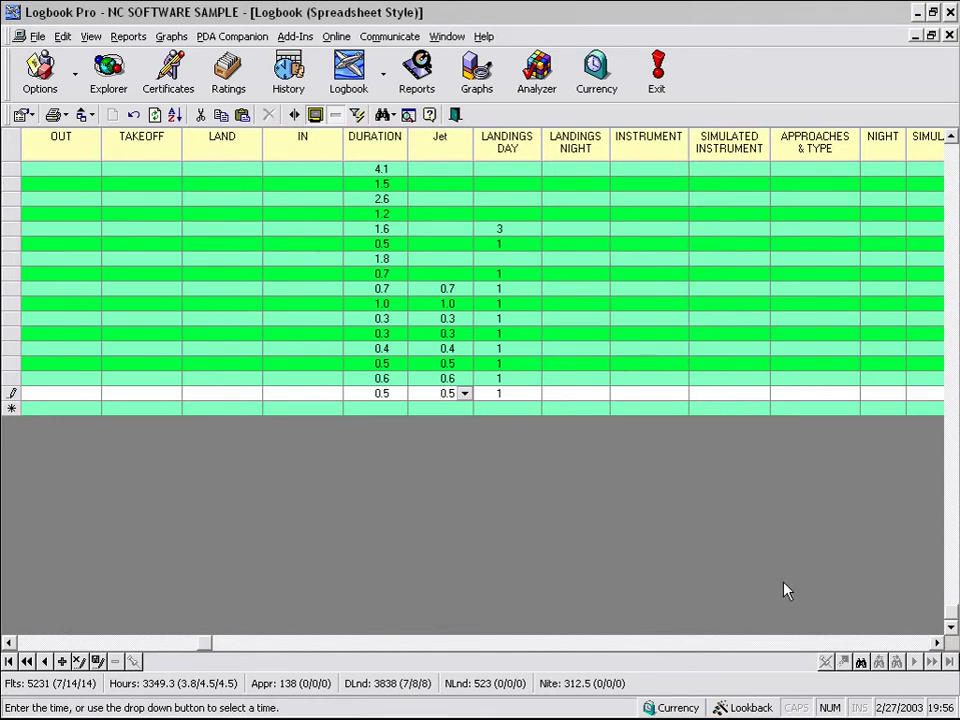
# Change the duration to 0.6 so the jet time updates to 0.6
pyautogui.click(396, 394)
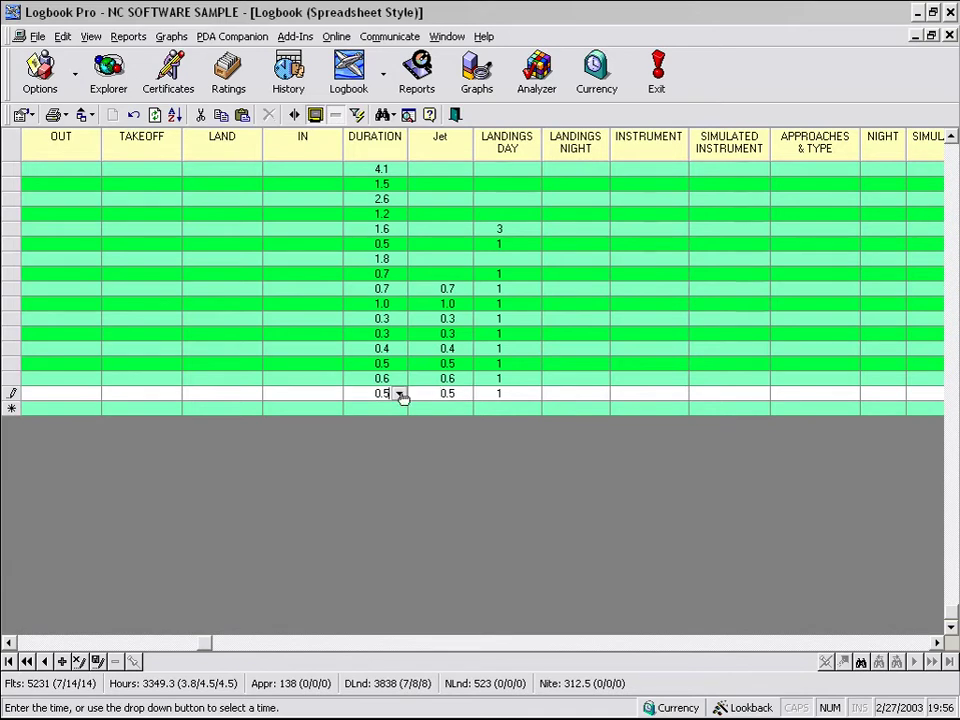
pyautogui.click(399, 393)
pyautogui.click(388, 420)
pyautogui.click(440, 393)
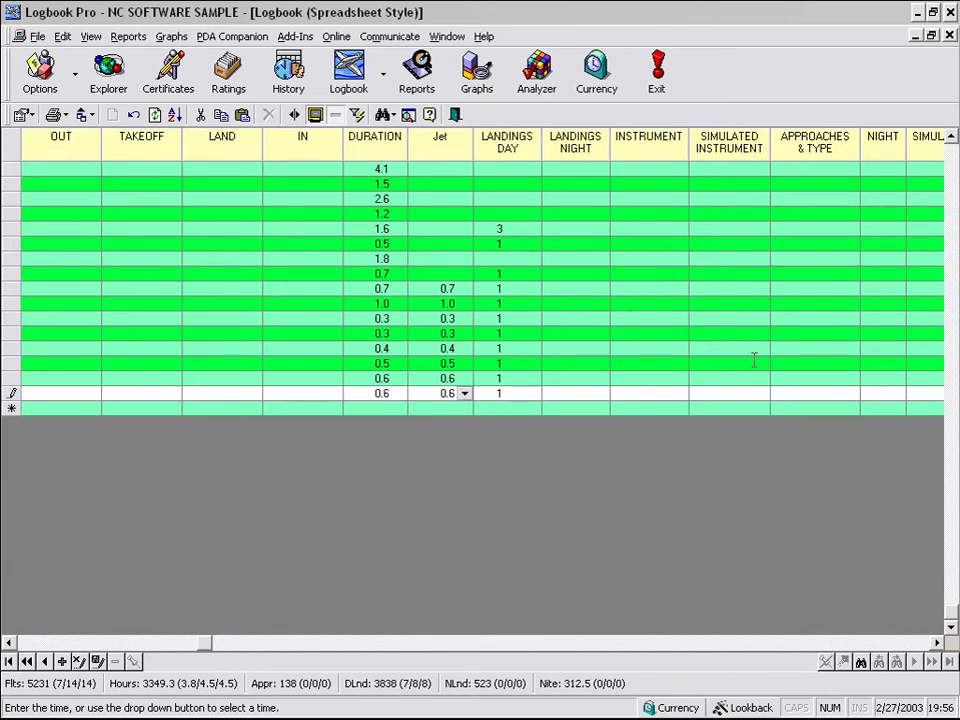
pyautogui.click(939, 644)
pyautogui.click(939, 644)
pyautogui.click(939, 644)
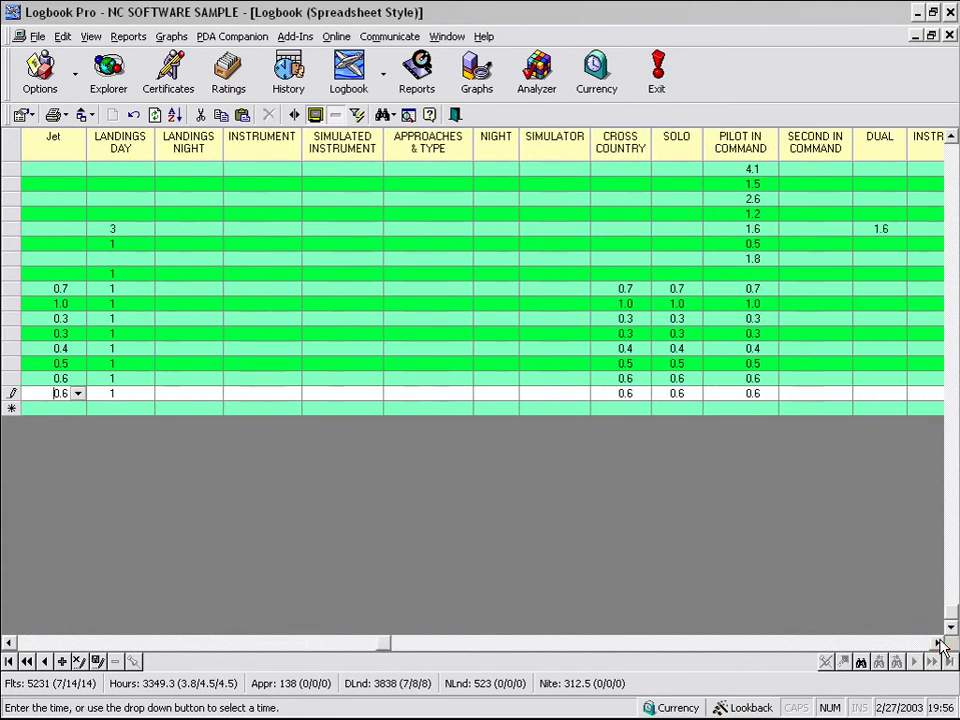
# Auto-enter 0.6 in the Second in Command, Dual and Instructor cells
pyautogui.click(829, 392)
pyautogui.doubleClick(822, 392)
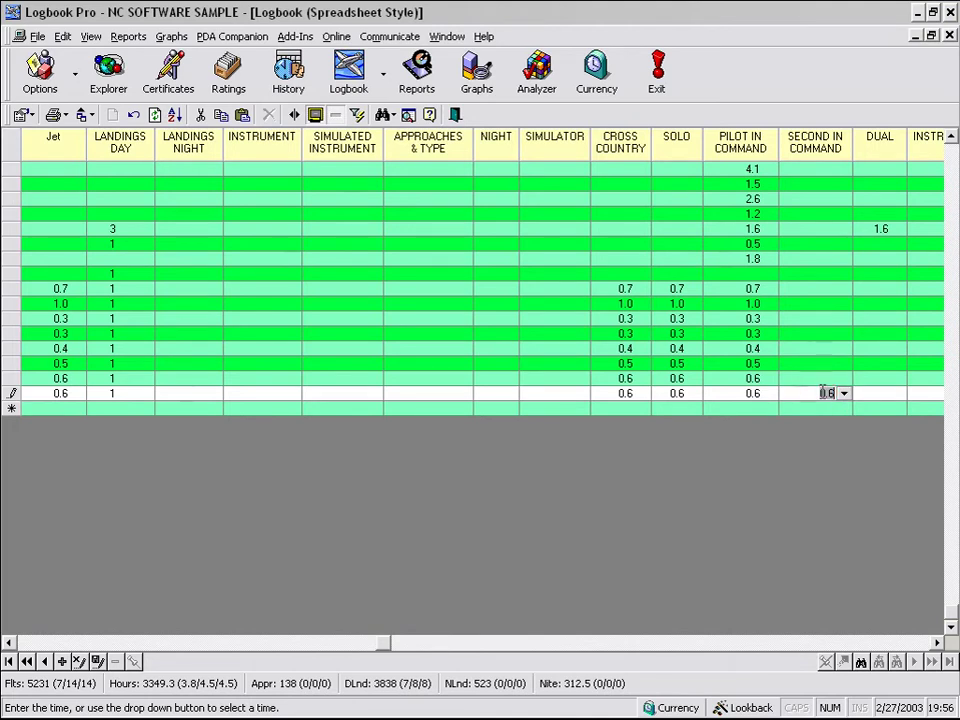
pyautogui.doubleClick(866, 392)
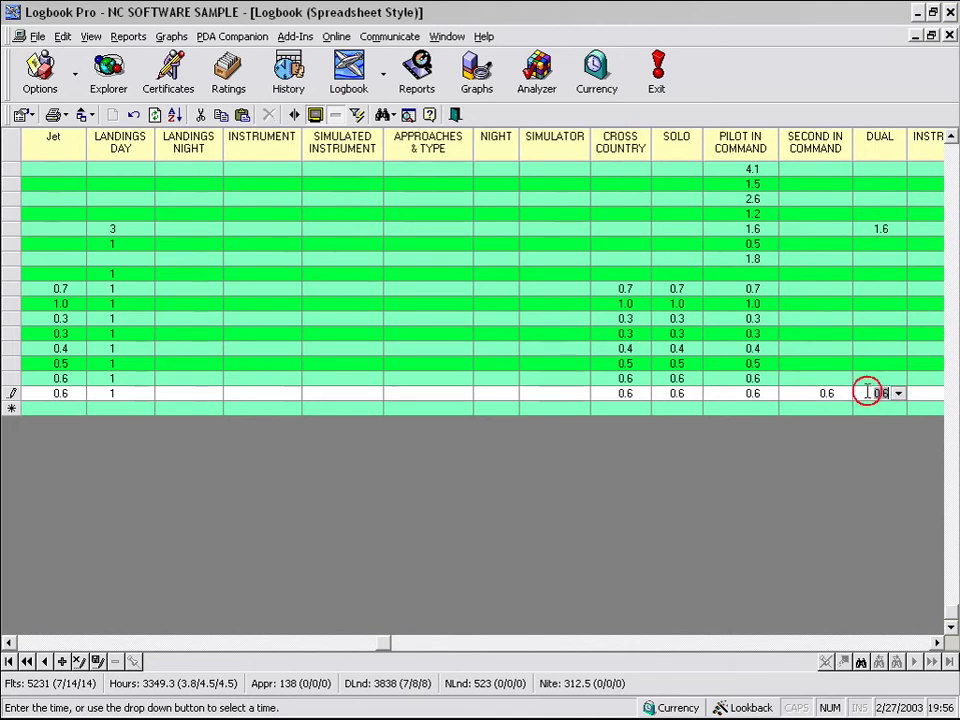
pyautogui.click(925, 392)
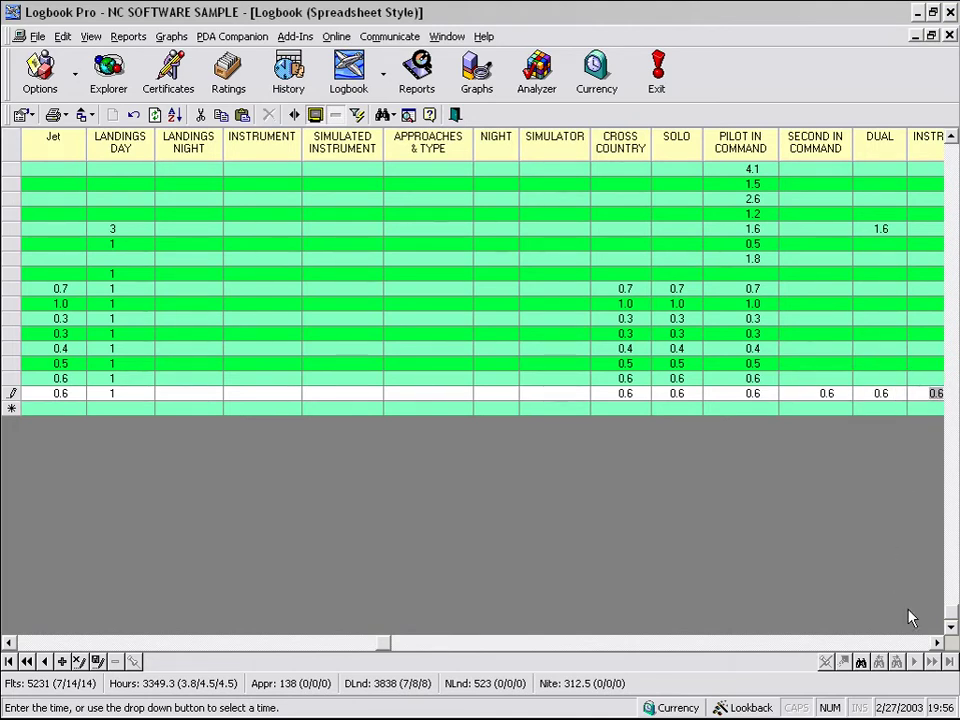
pyautogui.click(937, 643)
pyautogui.click(937, 643)
pyautogui.click(937, 643)
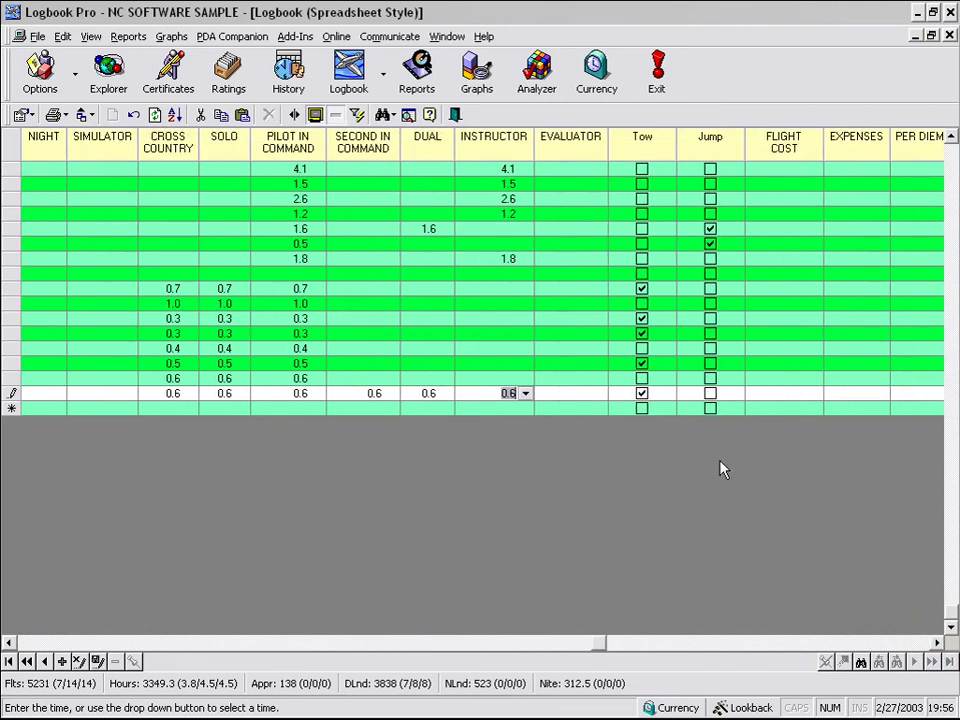
# Set the Evaluator time to 0.3
pyautogui.click(572, 392)
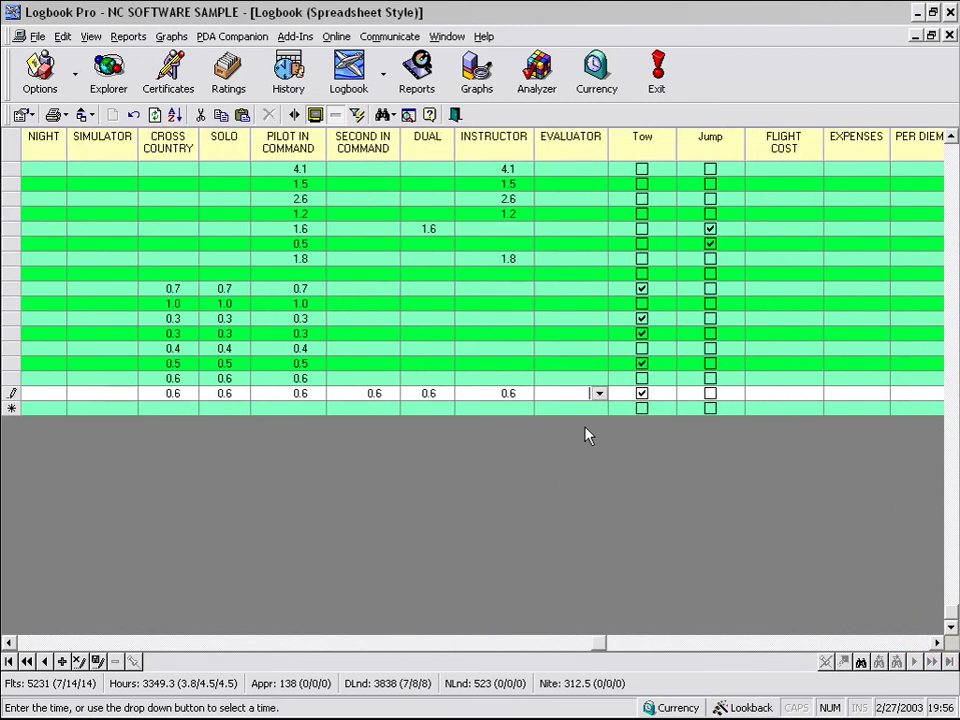
pyautogui.click(600, 393)
pyautogui.click(540, 478)
pyautogui.click(570, 393)
pyautogui.doubleClick(572, 392)
pyautogui.write('0.2')
pyautogui.write('0.4')
pyautogui.write('0.80.60.3')
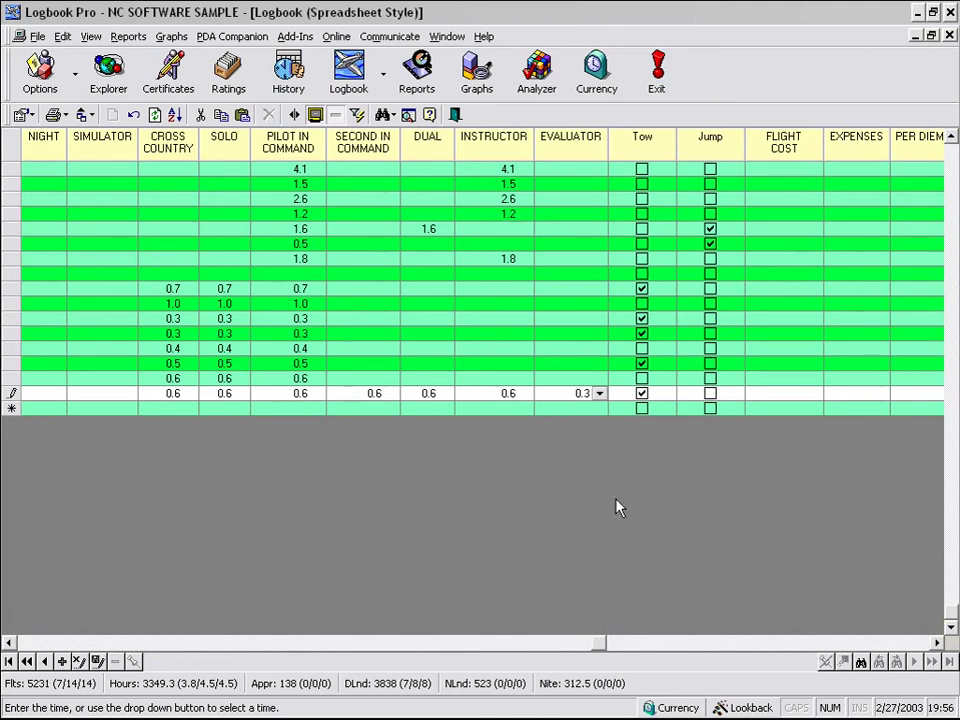